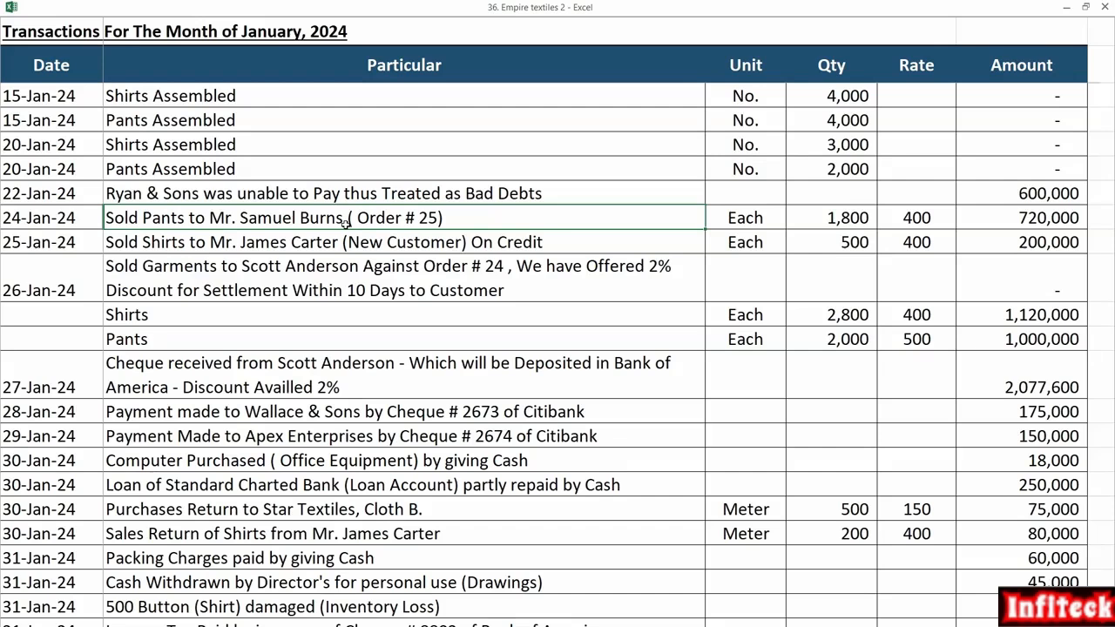
Examine the 24-Jan-24 pants sale and search the earlier January transactions for the same customer's order
left_click(70, 223)
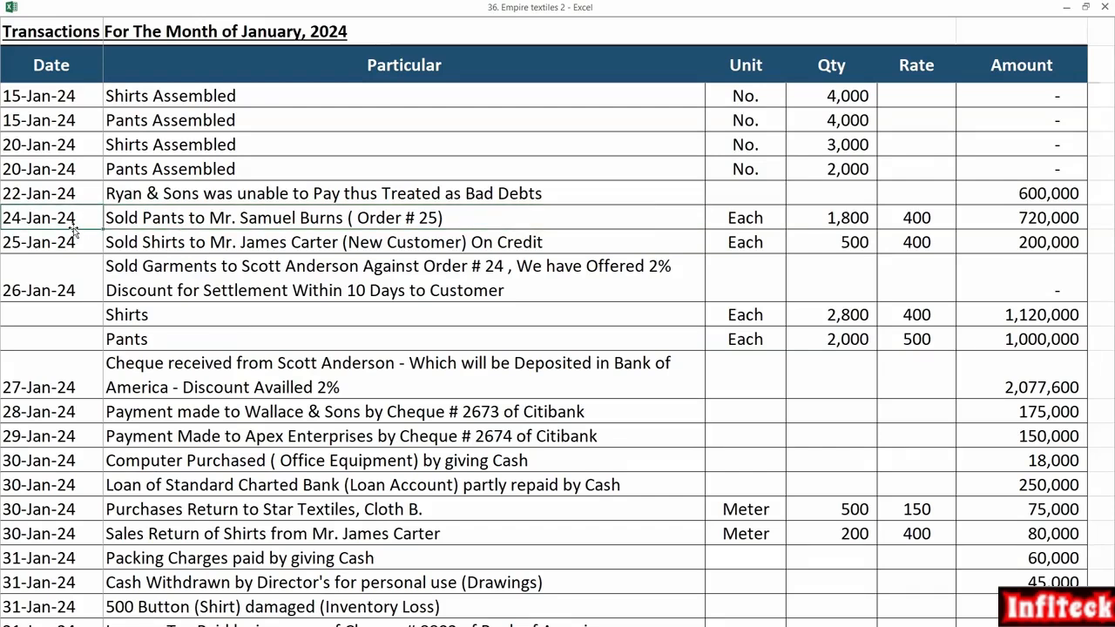
left_click(244, 222)
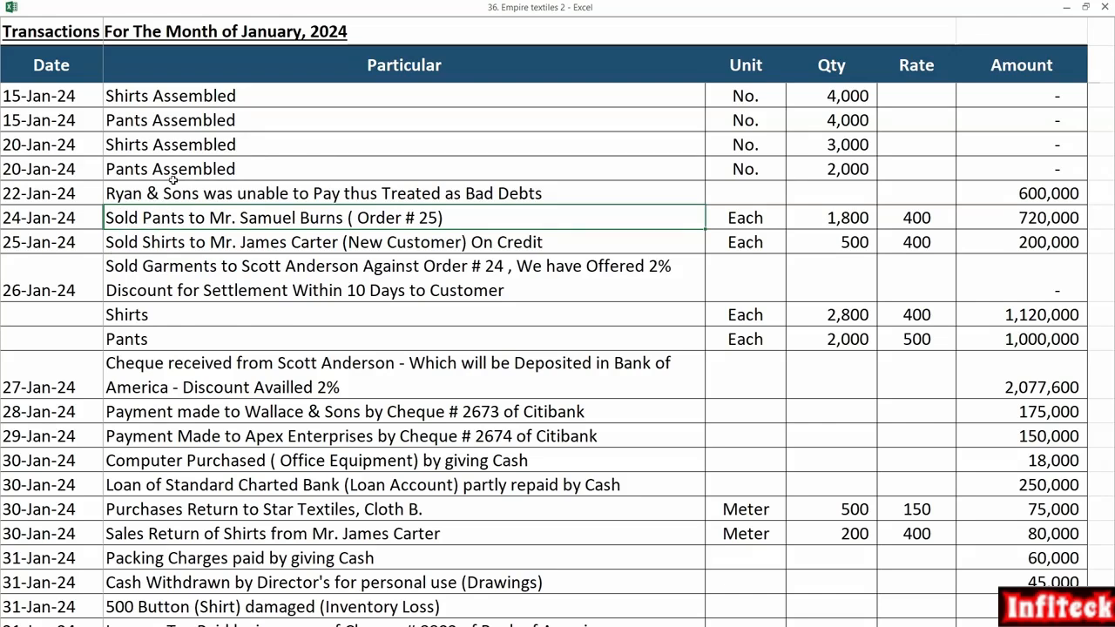
scroll(184, 147, "up", 2)
key("Up")
key("Up")
key("Up")
key("Up")
key("Up")
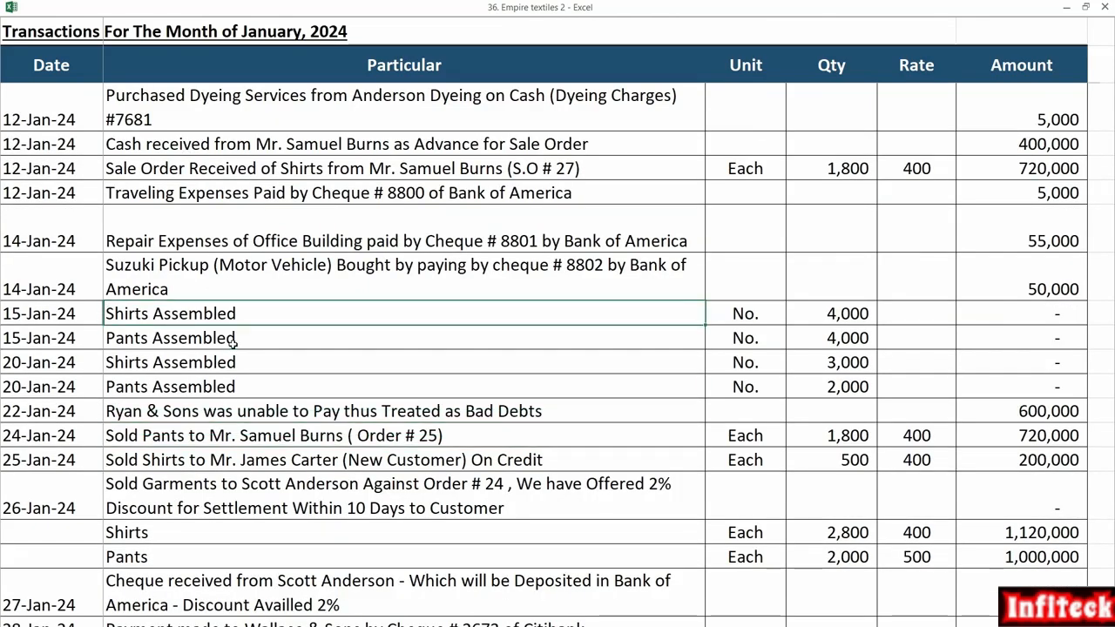
left_click(234, 341)
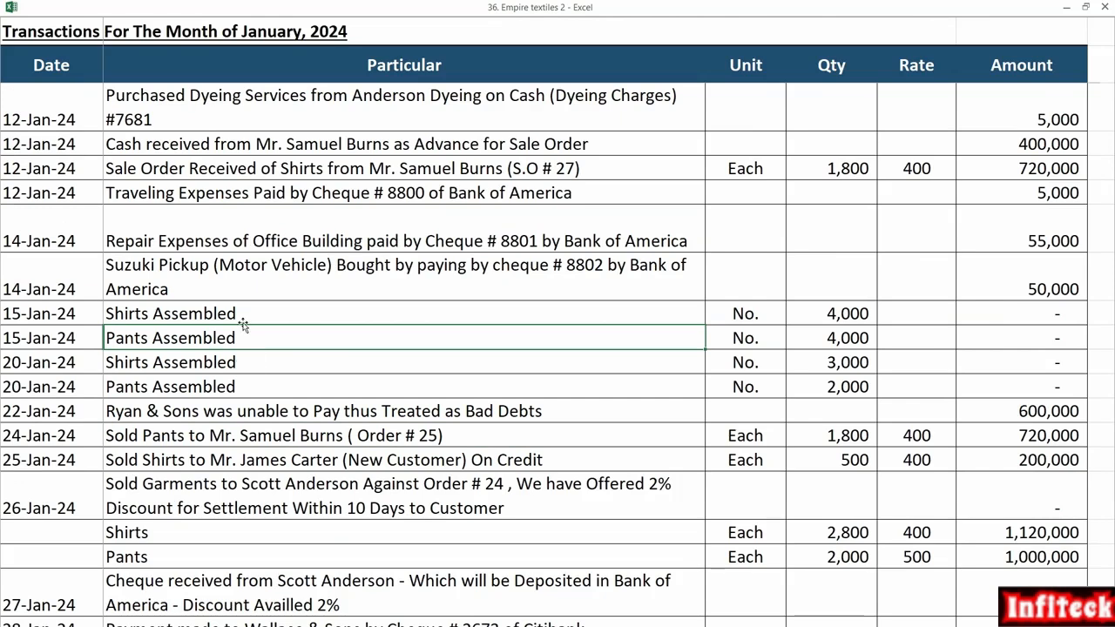
scroll(244, 324, "down", 1)
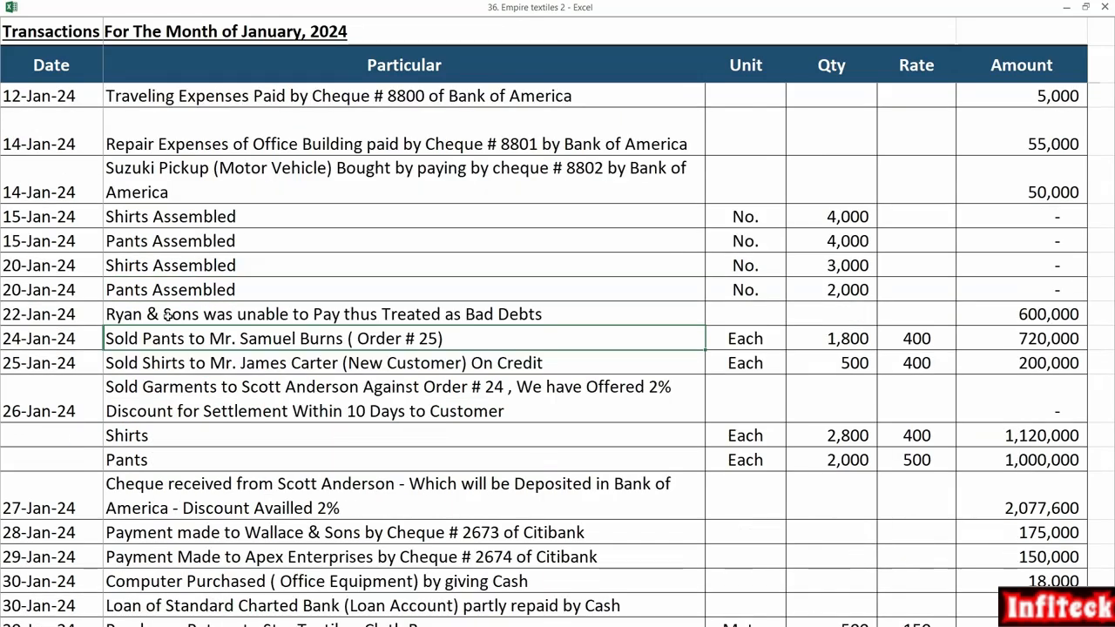
left_click(170, 340)
scroll(436, 345, "up", 2)
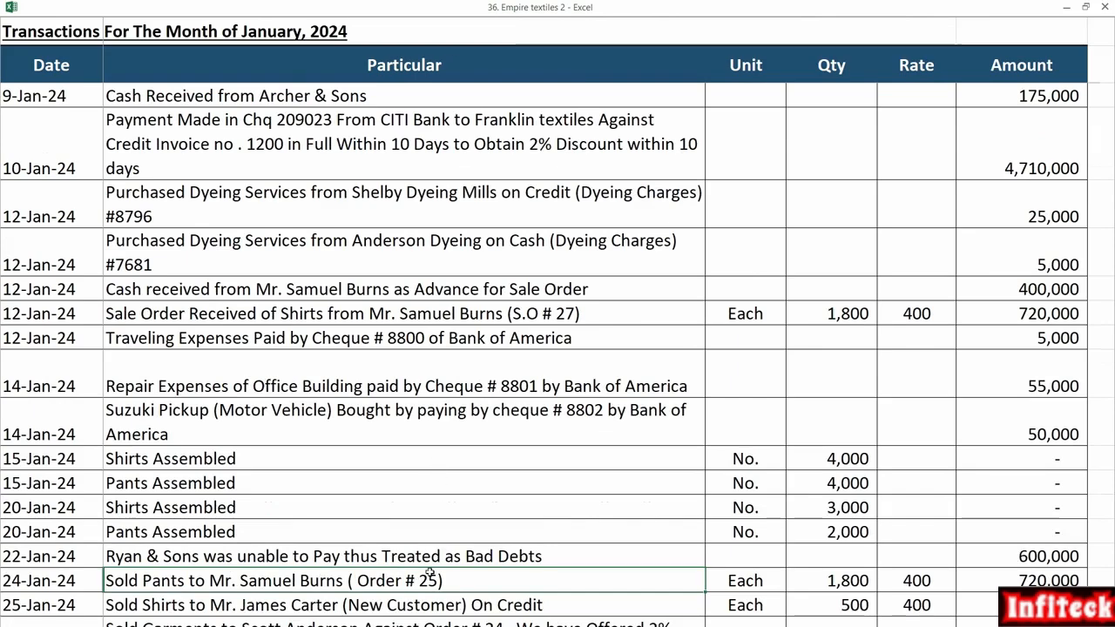
scroll(429, 574, "up", 5)
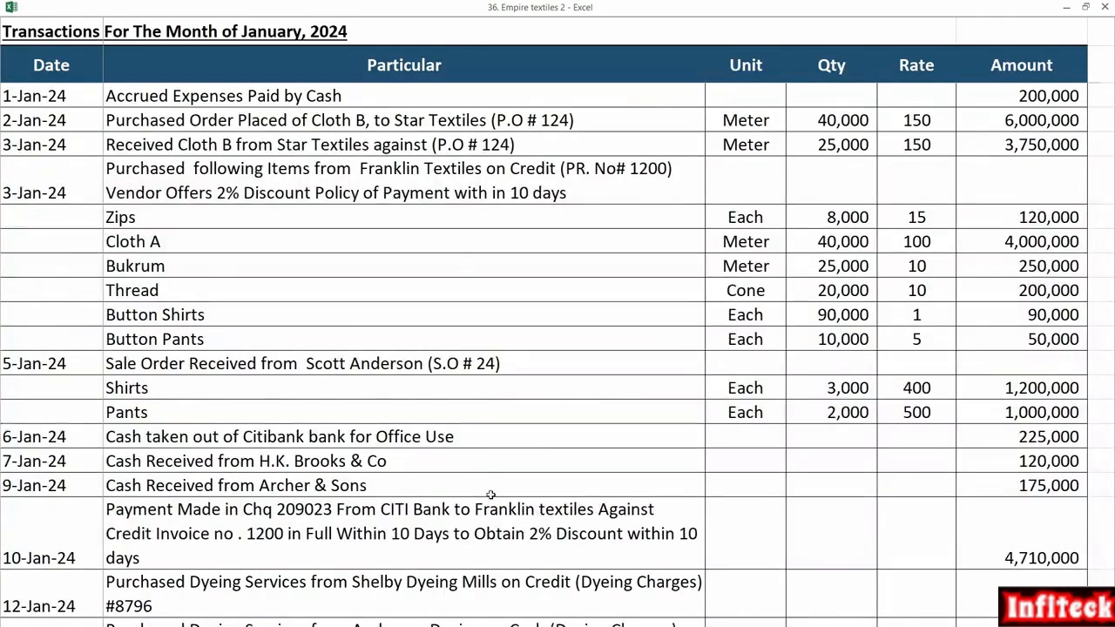
scroll(540, 414, "down", 2)
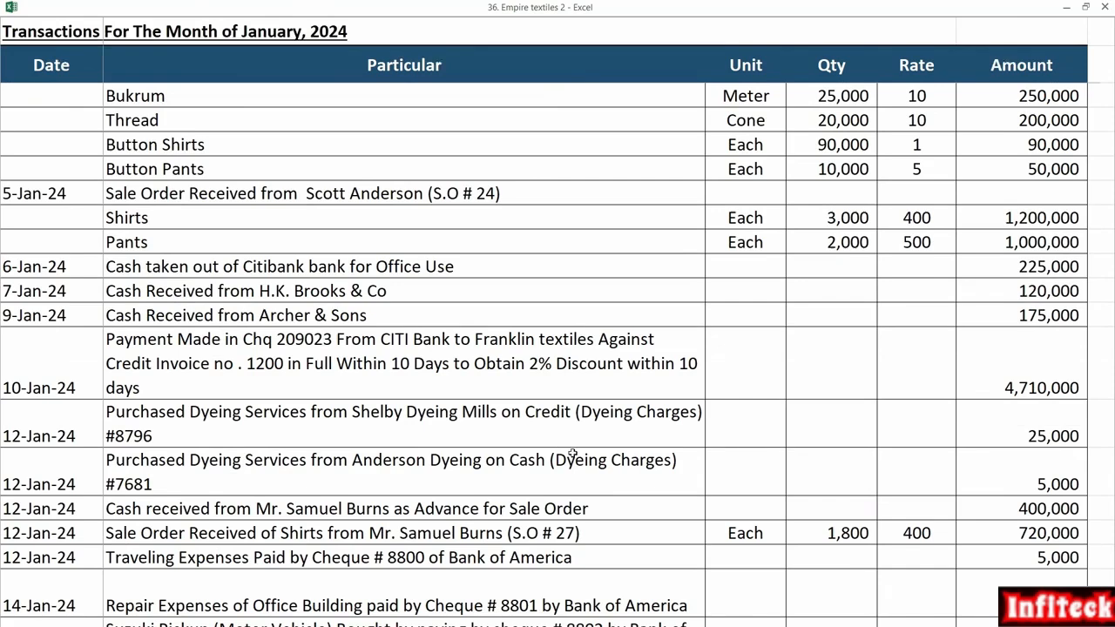
scroll(573, 454, "down", 3)
Review the 12-Jan-24 shirt sale order with its quantity, and the cash advance received from the same customer
left_click(165, 315)
left_click(58, 315)
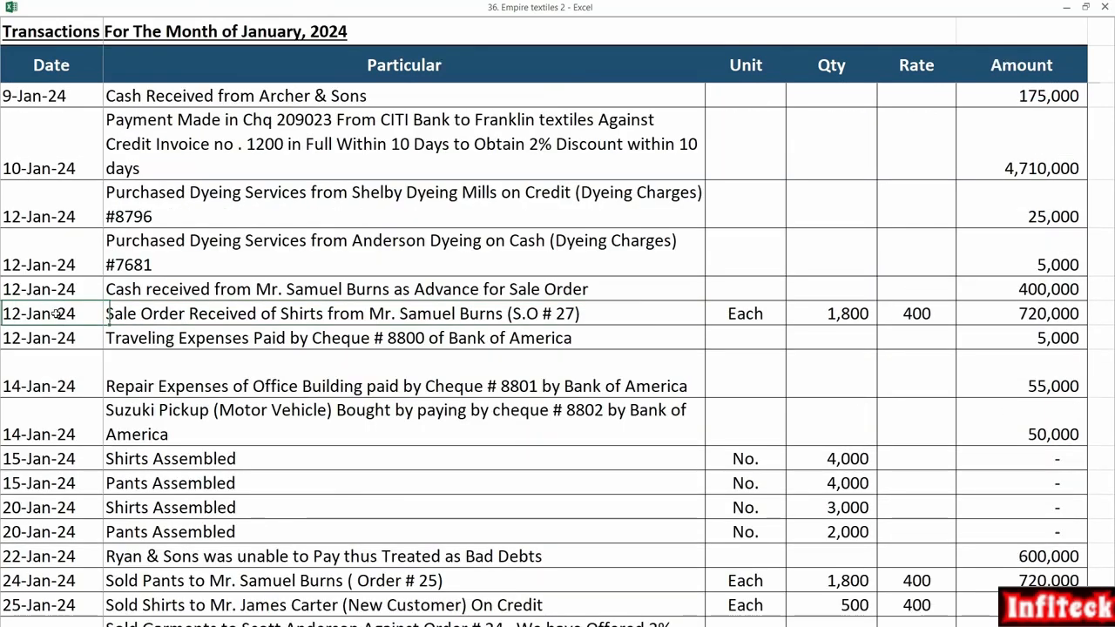
left_click(189, 317)
left_click(189, 317)
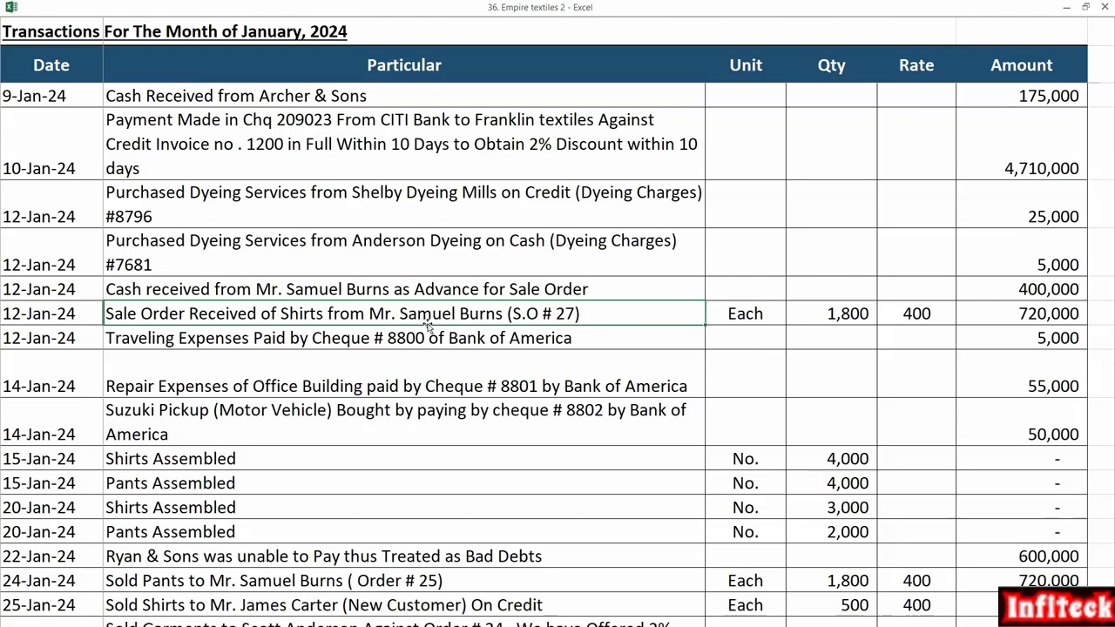
left_click(816, 314)
left_click(262, 321)
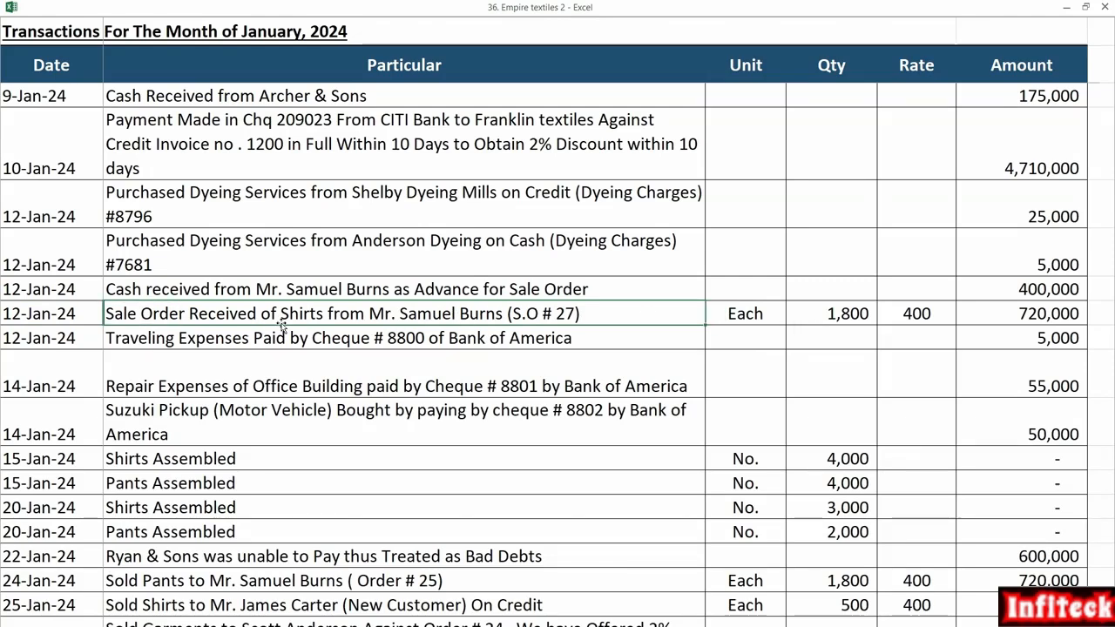
left_click(301, 289)
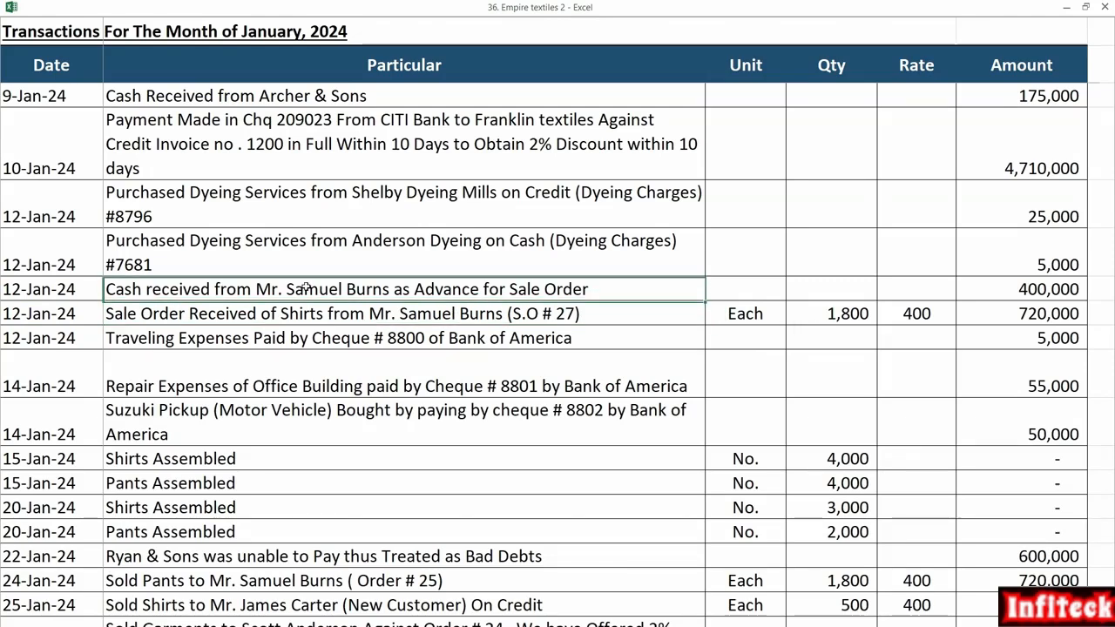
left_click(1074, 291)
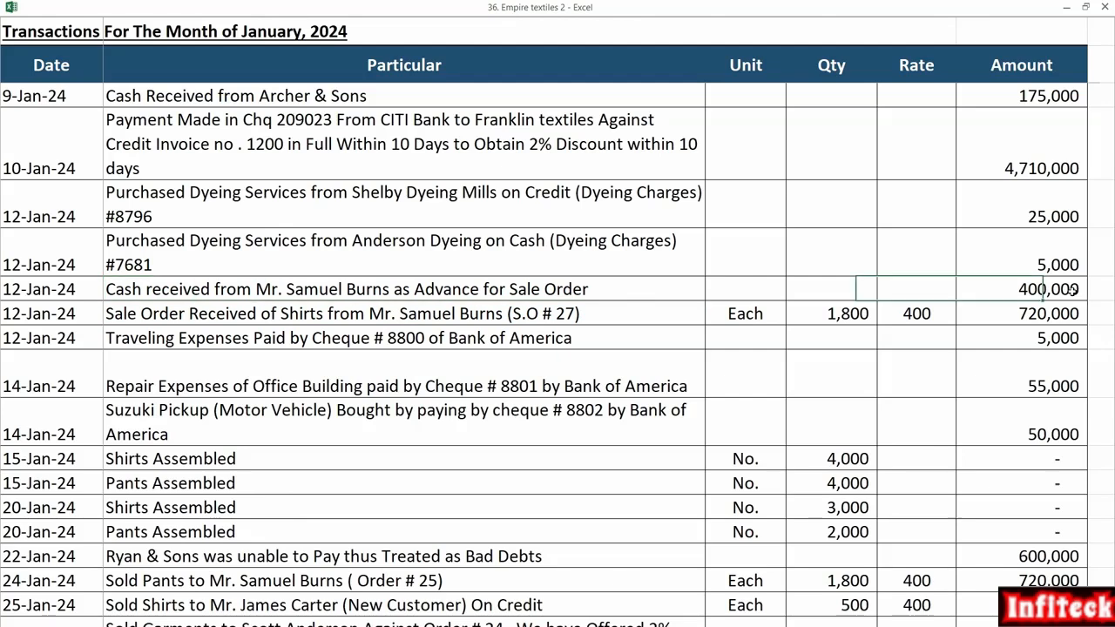
left_click(509, 317)
left_click(338, 290)
left_click(338, 313)
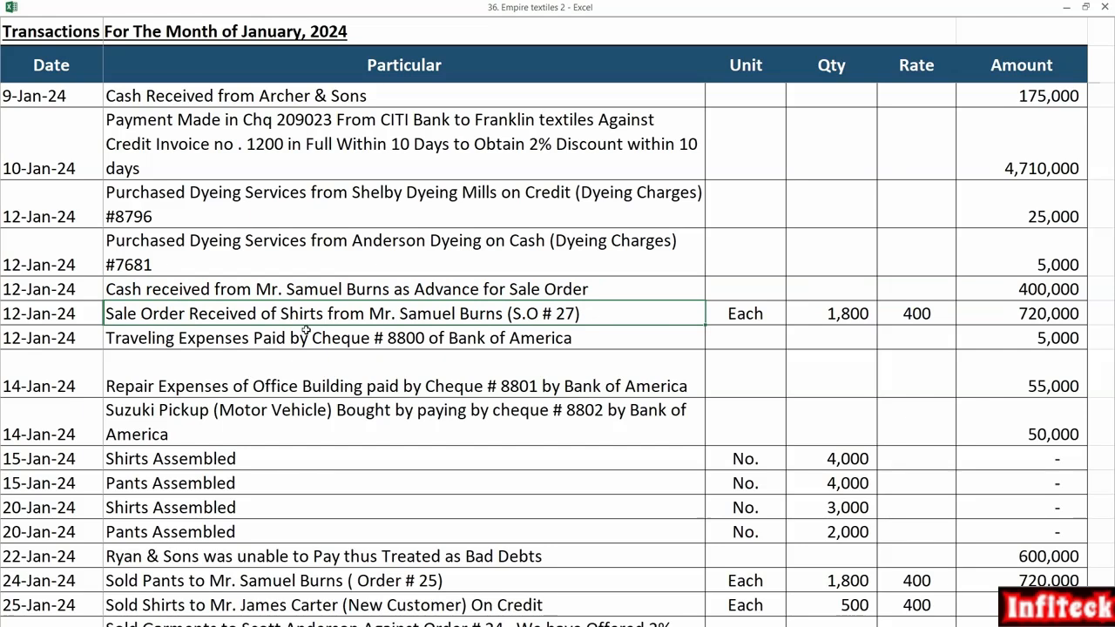
left_click(422, 293)
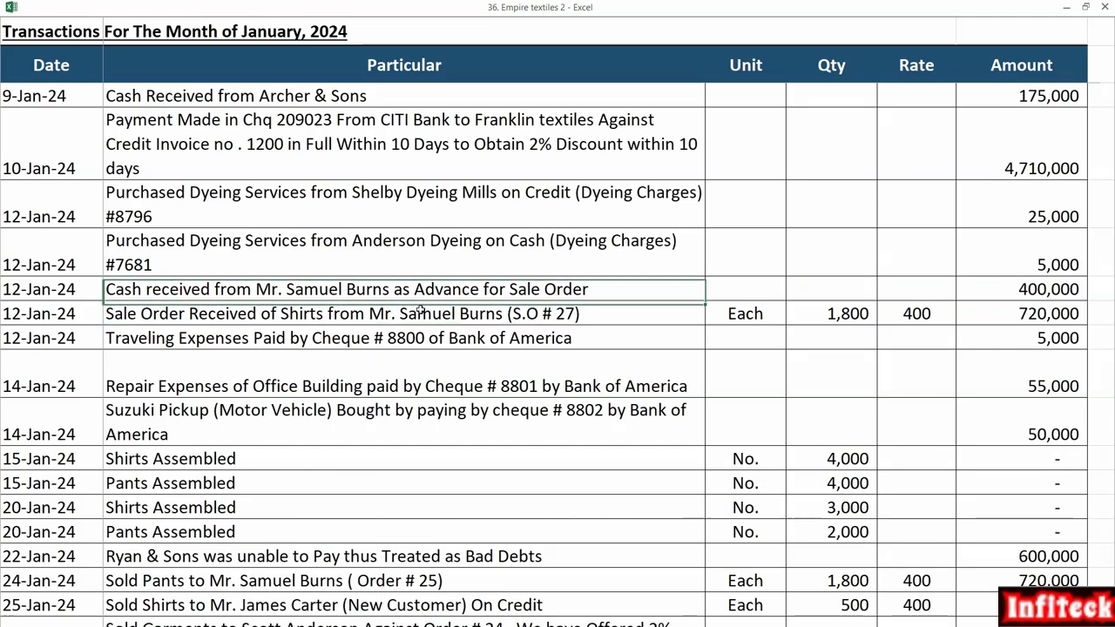
left_click(421, 310)
left_click(423, 289)
left_click(416, 311)
left_click(417, 293)
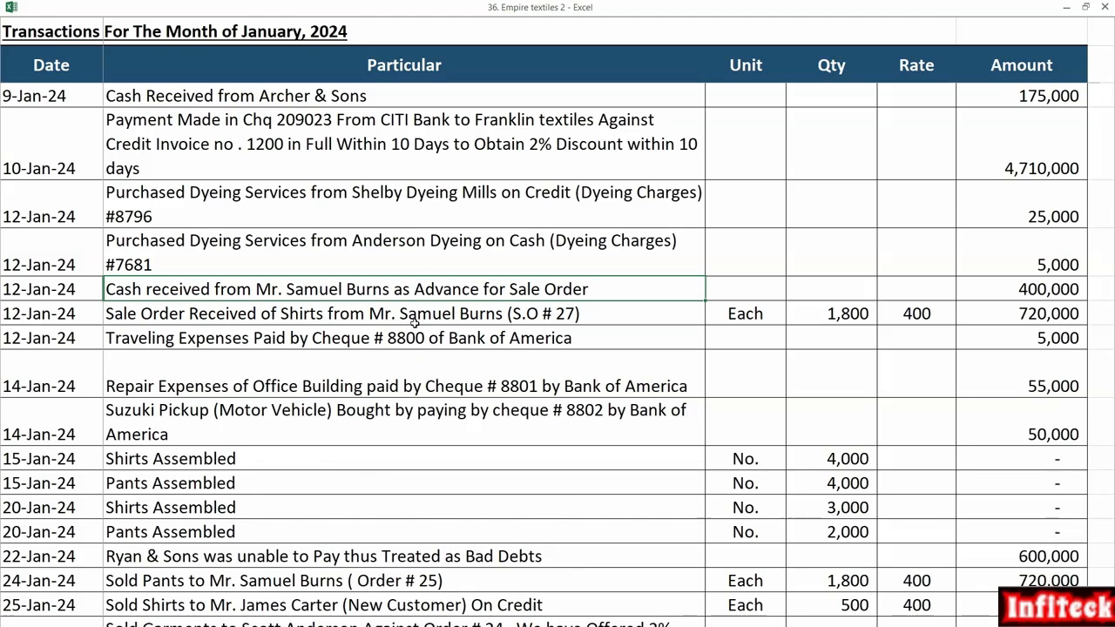
Switch to QuickBooks, start a new customer invoice and select the customer named in the 24-Jan-24 sale
key("alt+Tab")
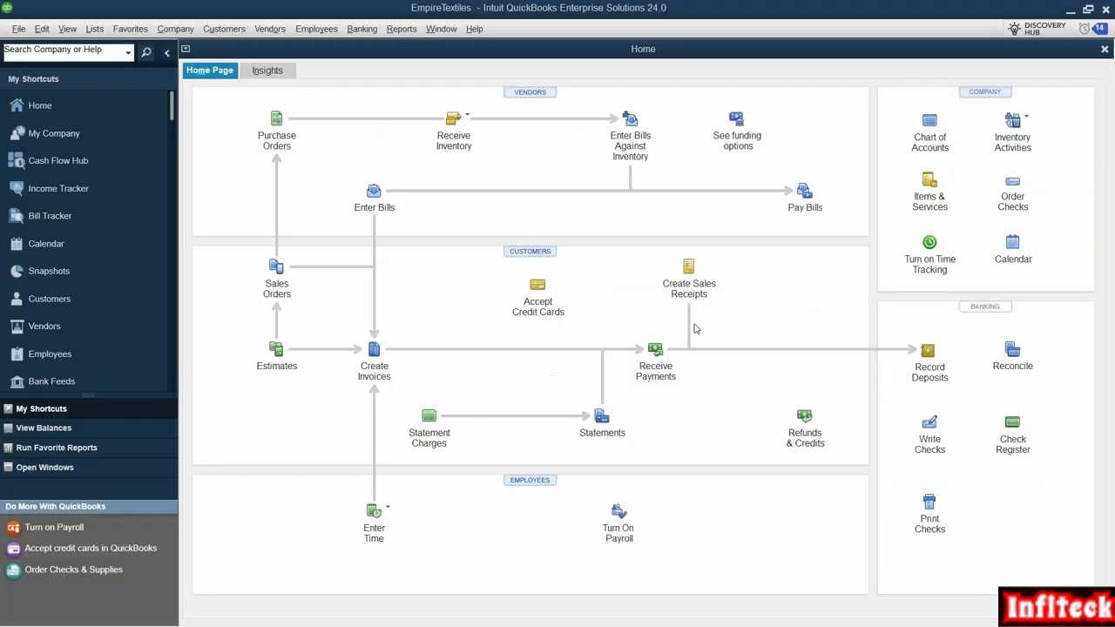
left_click(400, 341)
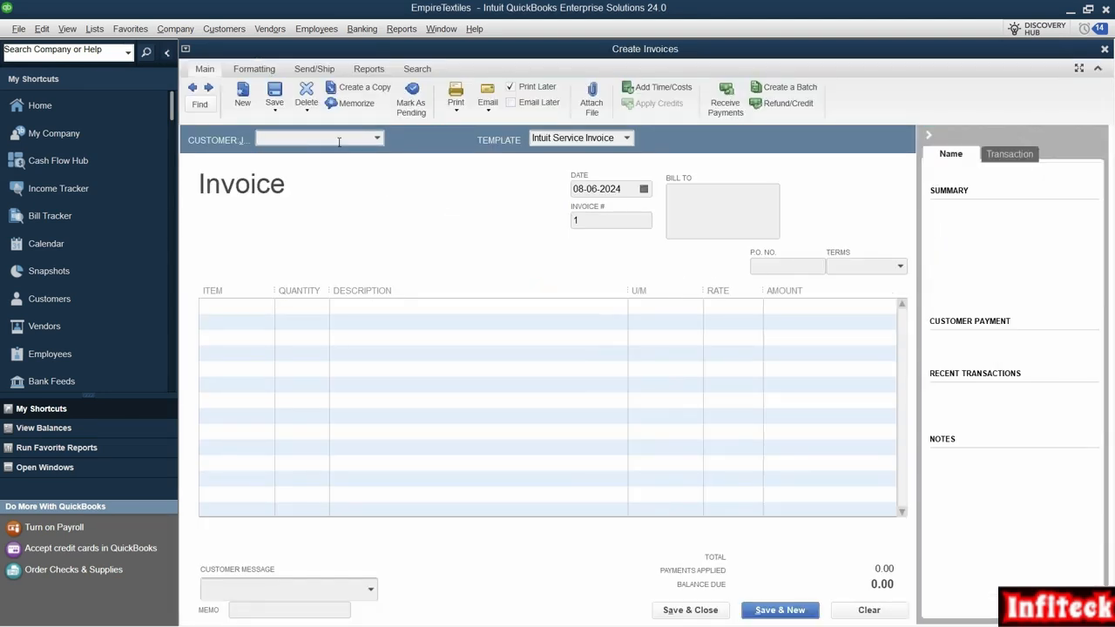
type("sam")
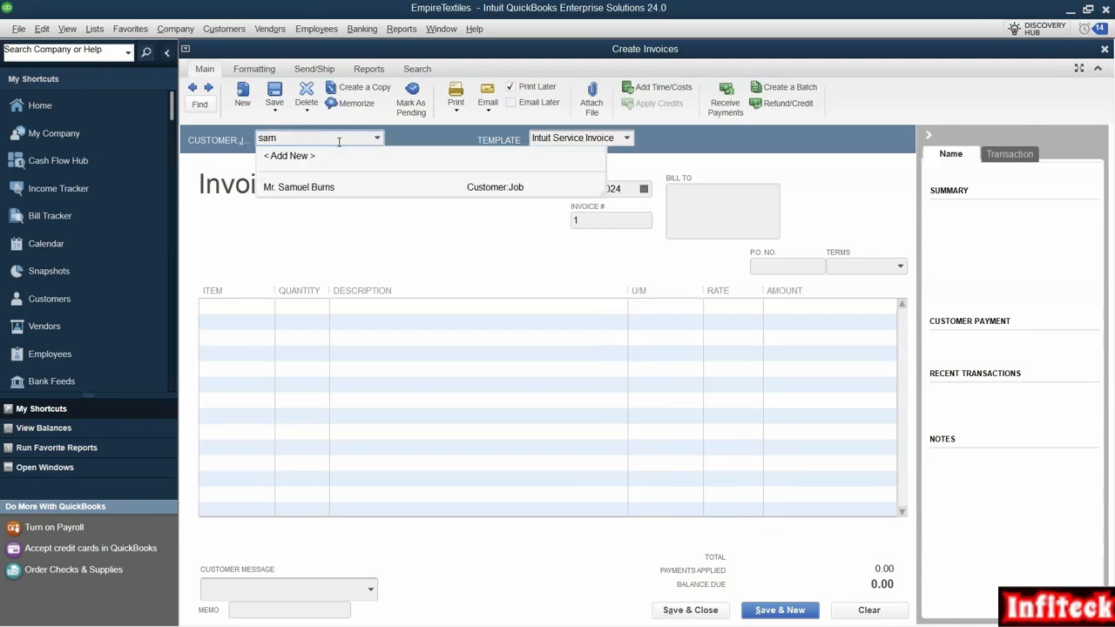
key("Down")
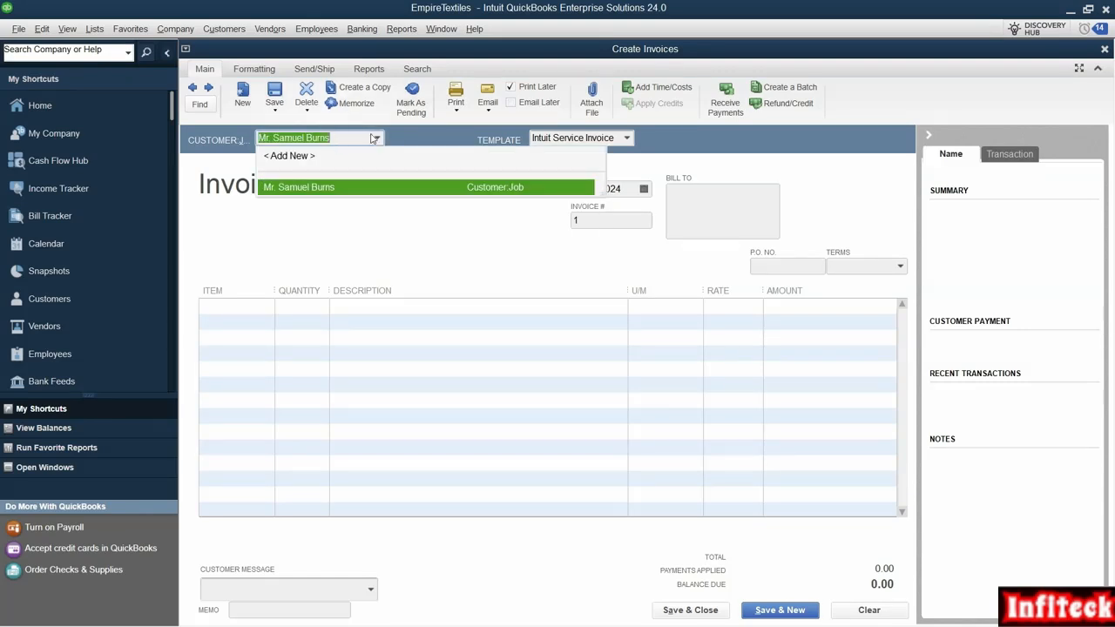
key("Tab")
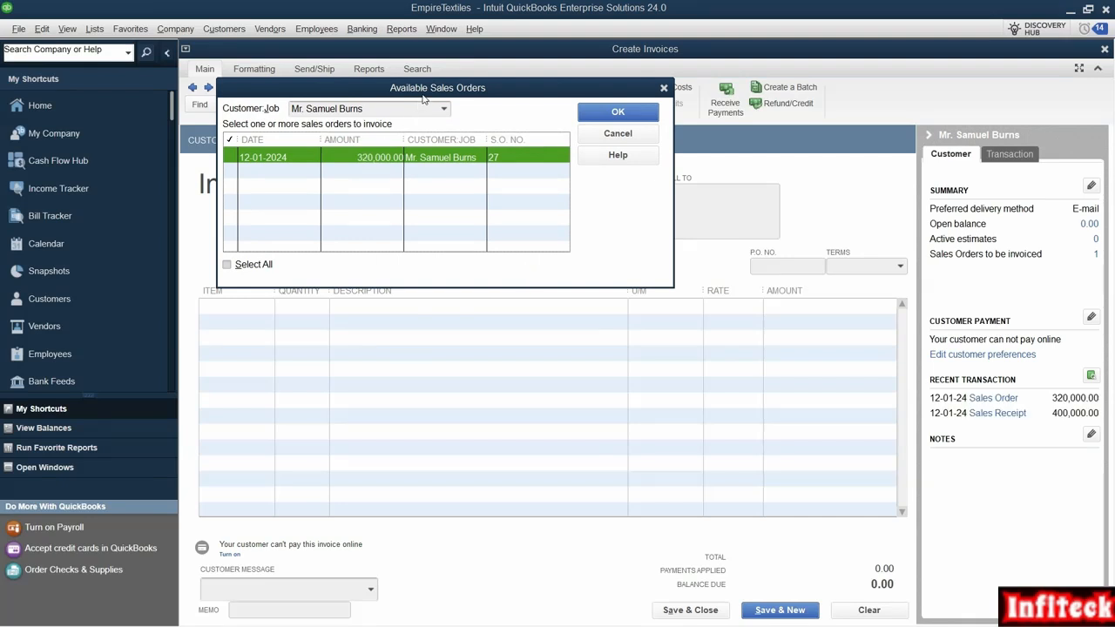
left_click_drag(434, 94, 452, 103)
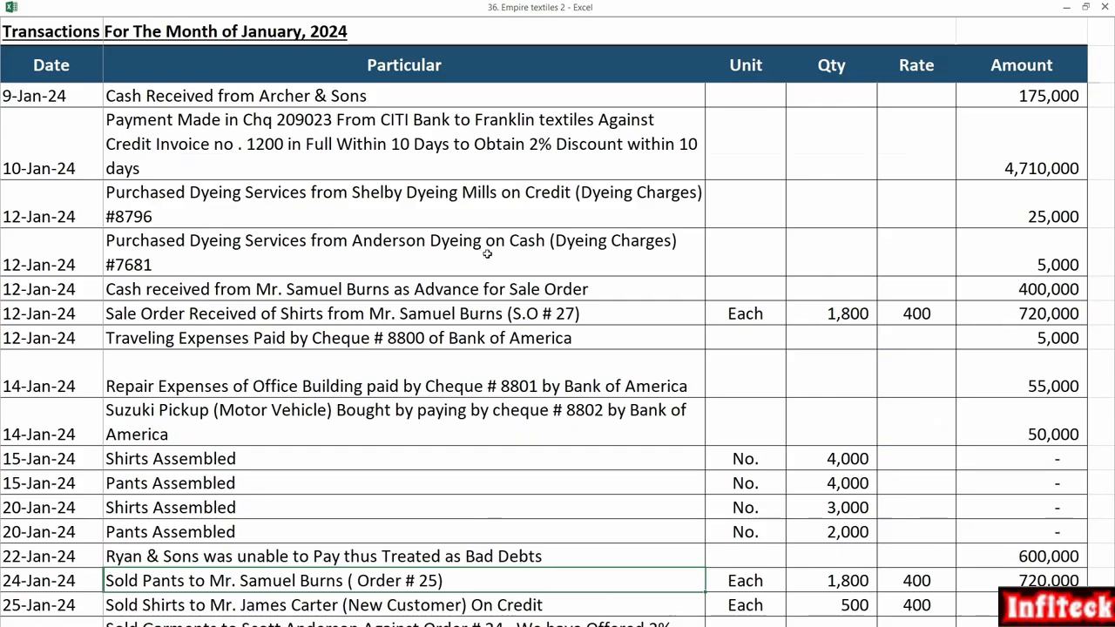
In the Excel transaction list, correct the 24-Jan-24 sale's order number to match the customer's 12-Jan-24 sale order
scroll(487, 253, "down", 2)
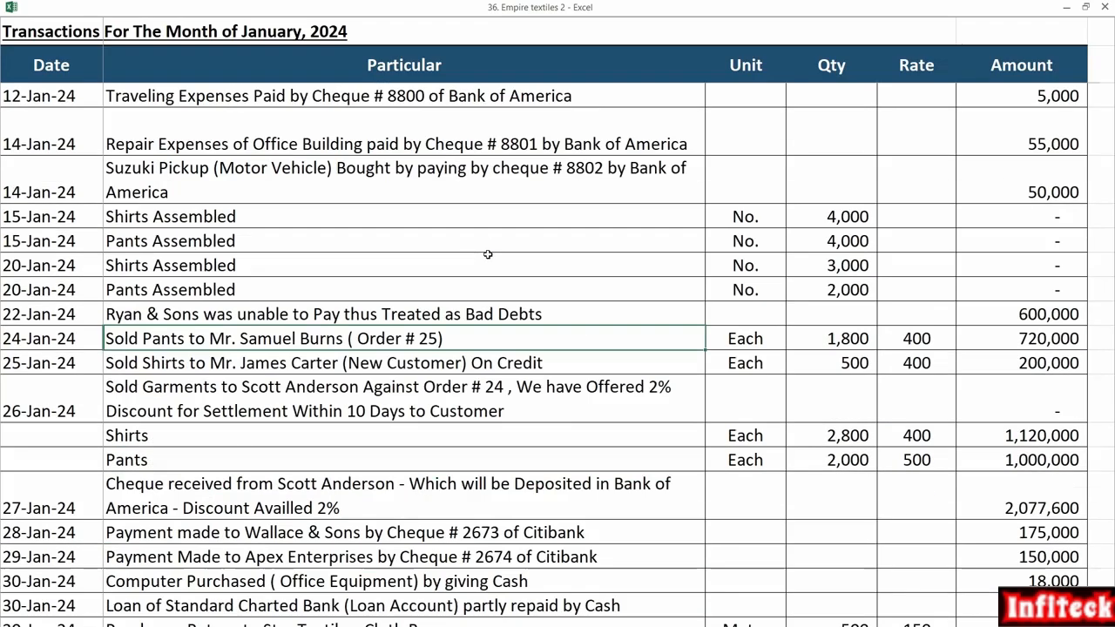
double_click(433, 338)
key("BackSpace")
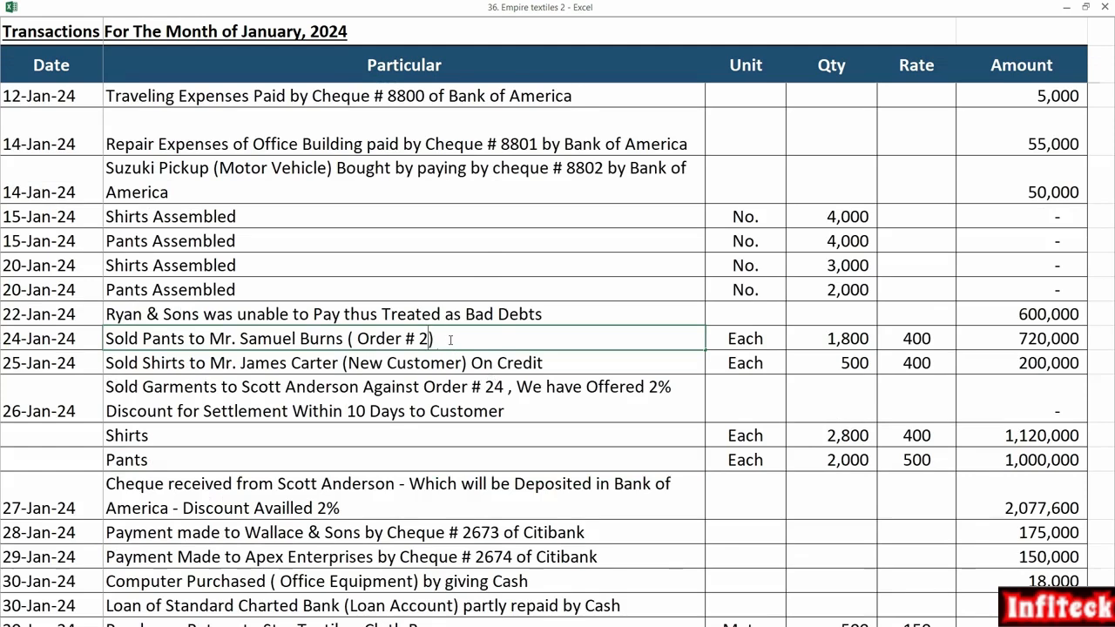
type("7")
key("Return")
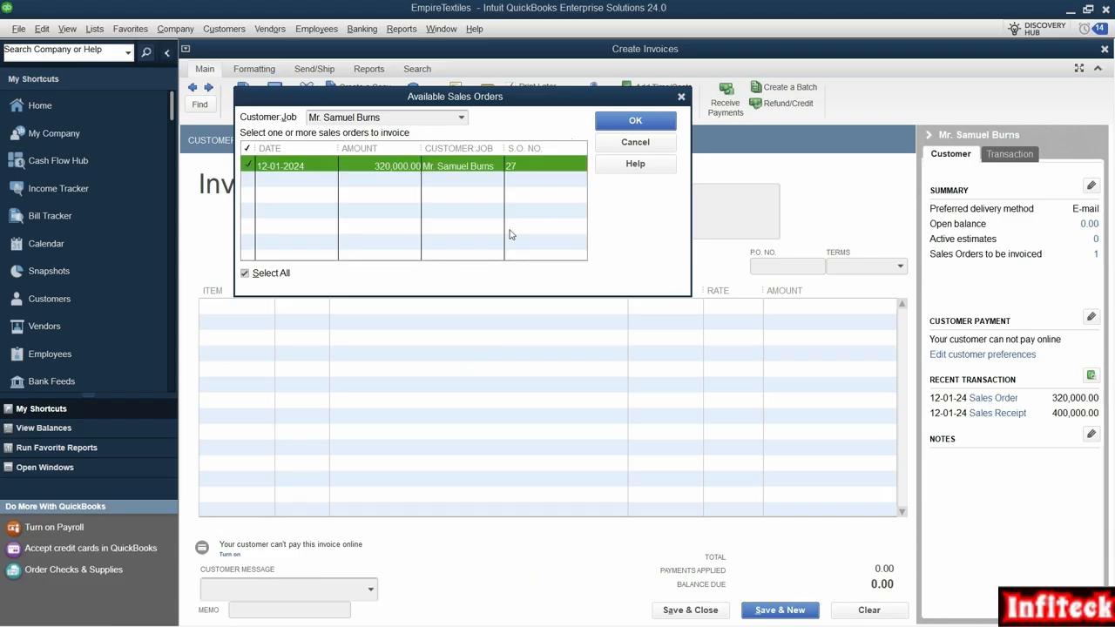
Switch to QuickBooks and create the invoice for all of the customer's selected sales order
left_click(635, 121)
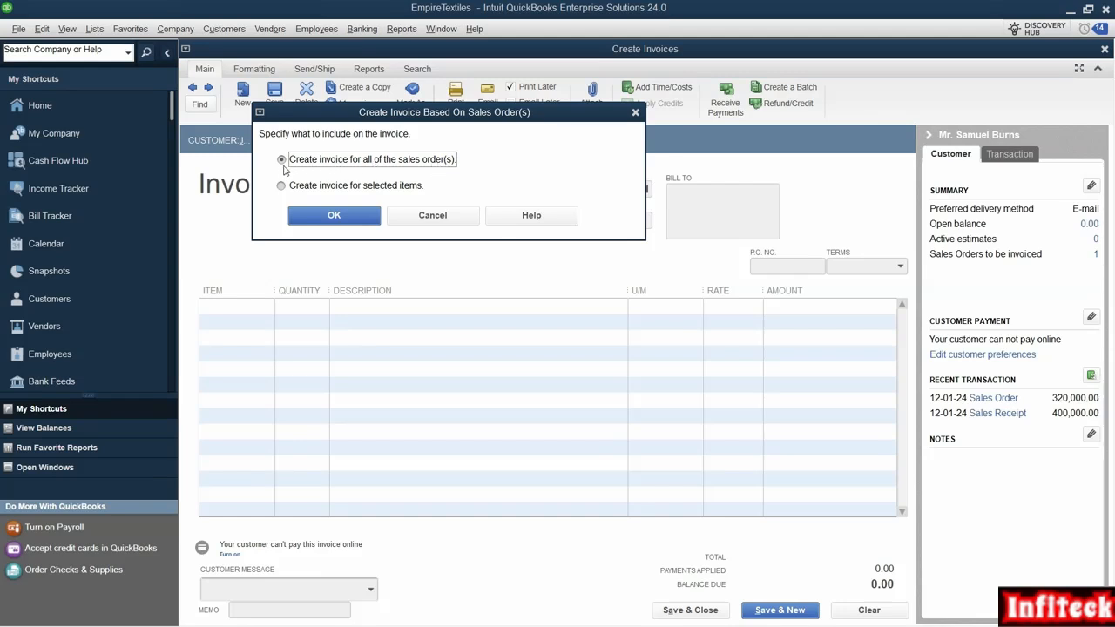
left_click(332, 217)
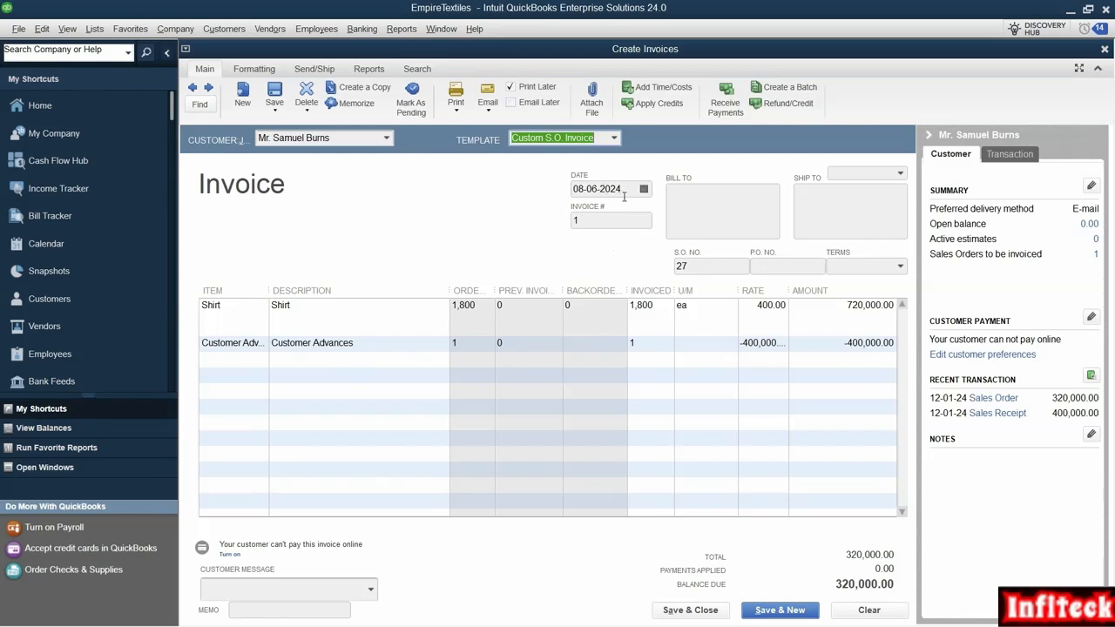
Set the invoice date to 24-01-2024, as in the transaction list, and the invoice number to 51848
key("alt+Tab")
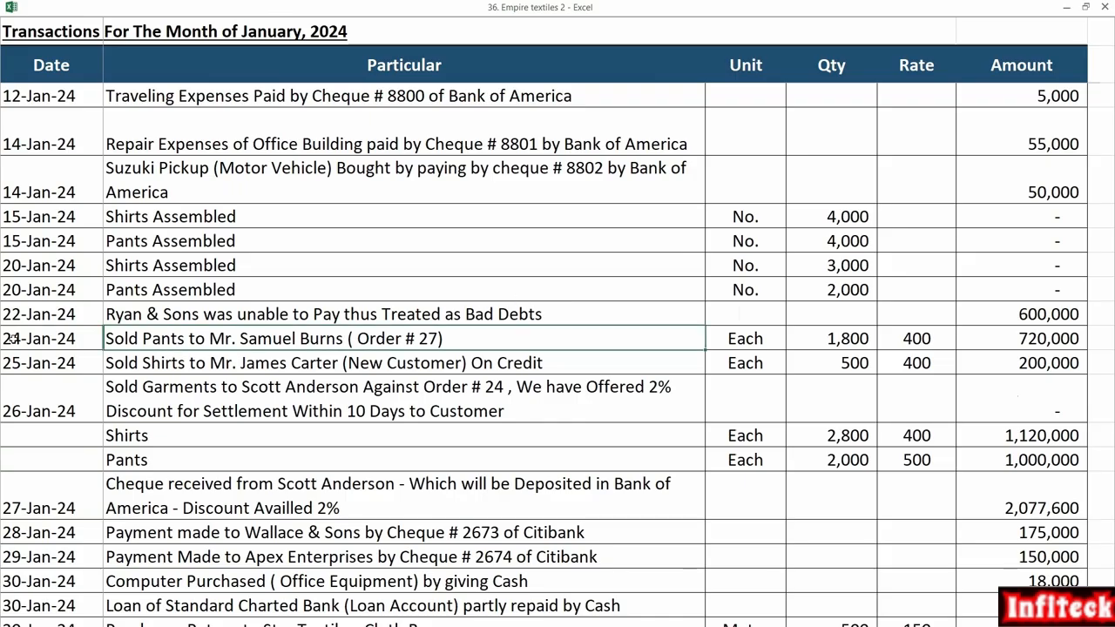
key("alt+Tab")
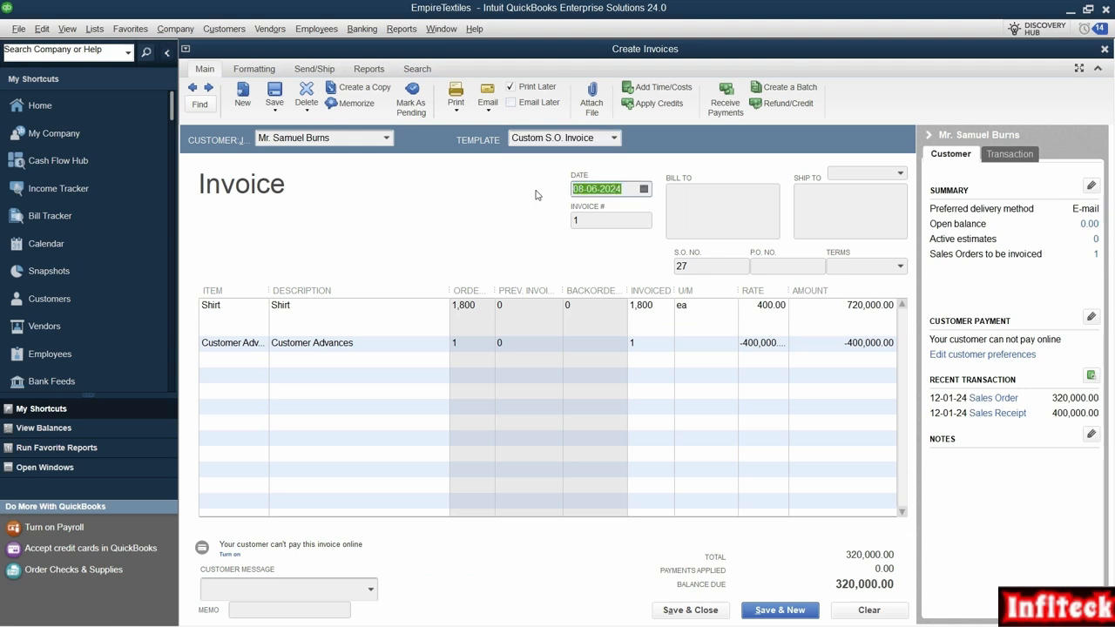
type("24-01-2024")
key("Tab")
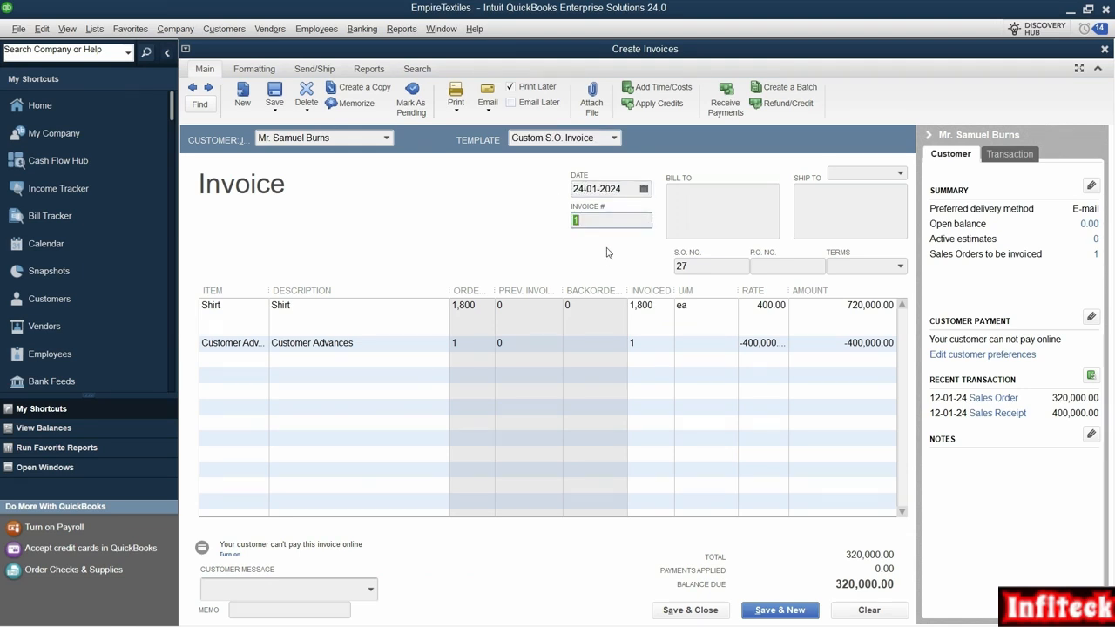
type("51848")
key("Tab")
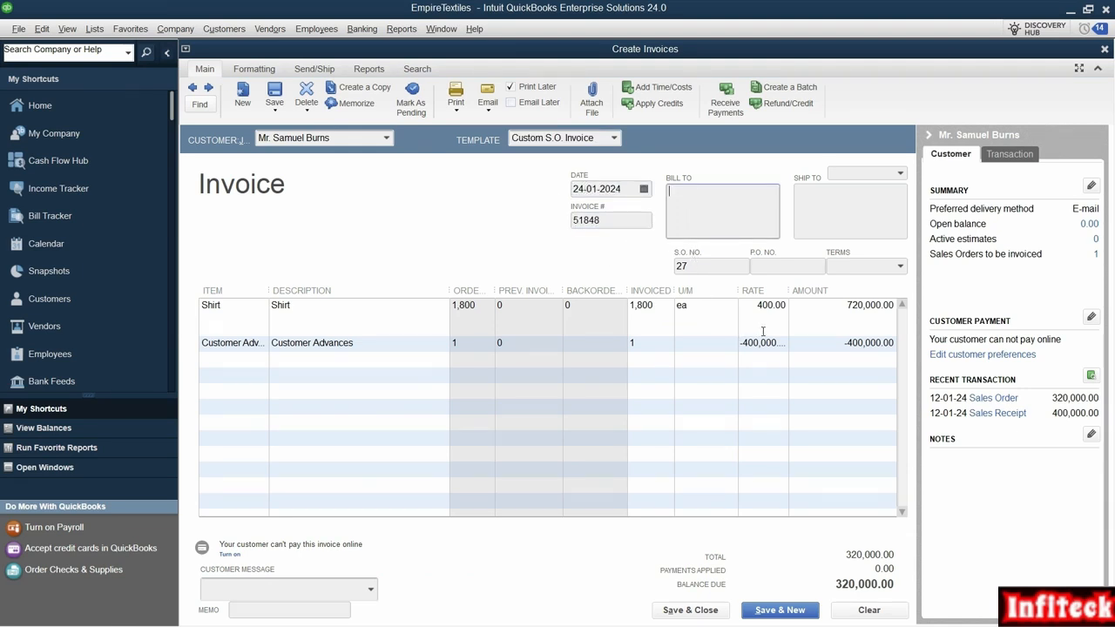
key("Tab")
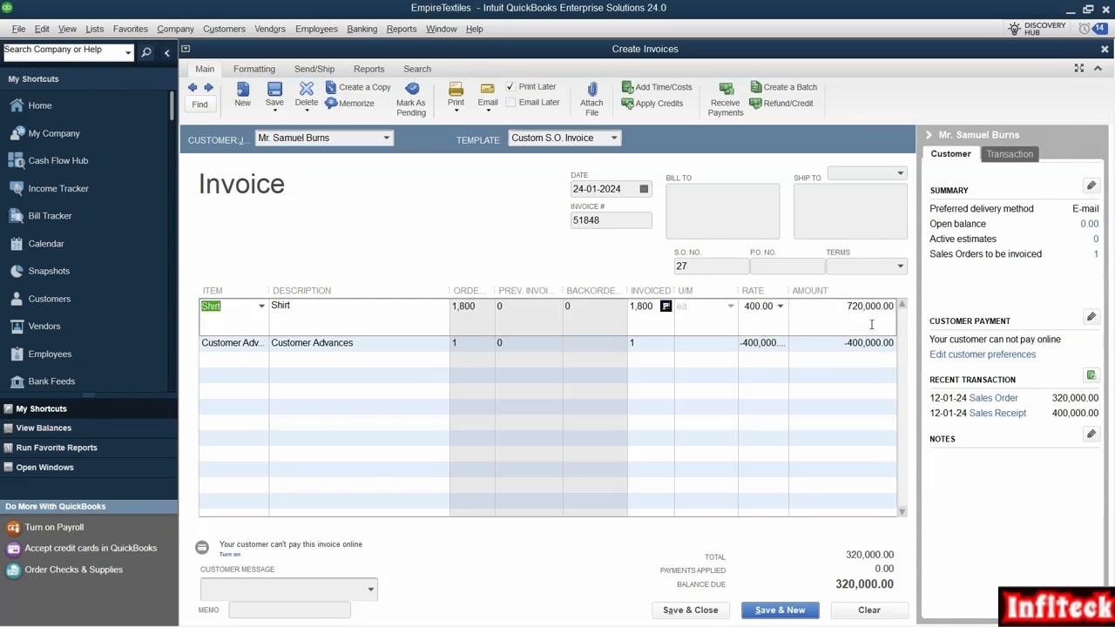
Compare the 24-Jan-24 sale amount in the Excel transaction list with the QuickBooks invoice and go to its empty memo
key("alt+Tab")
left_click(1056, 343)
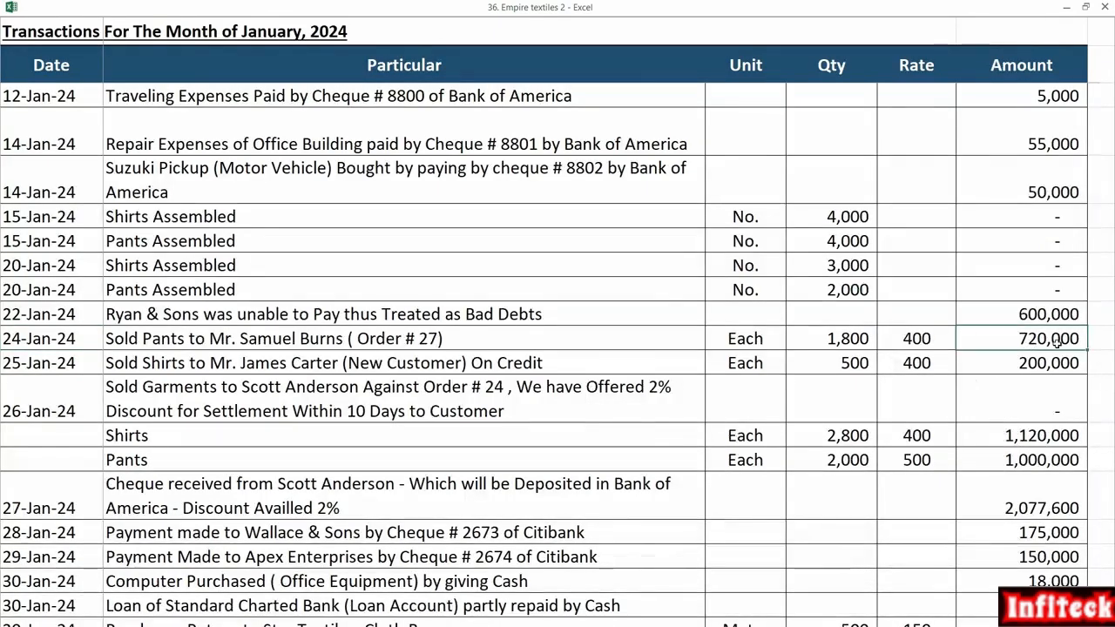
key("alt+Tab")
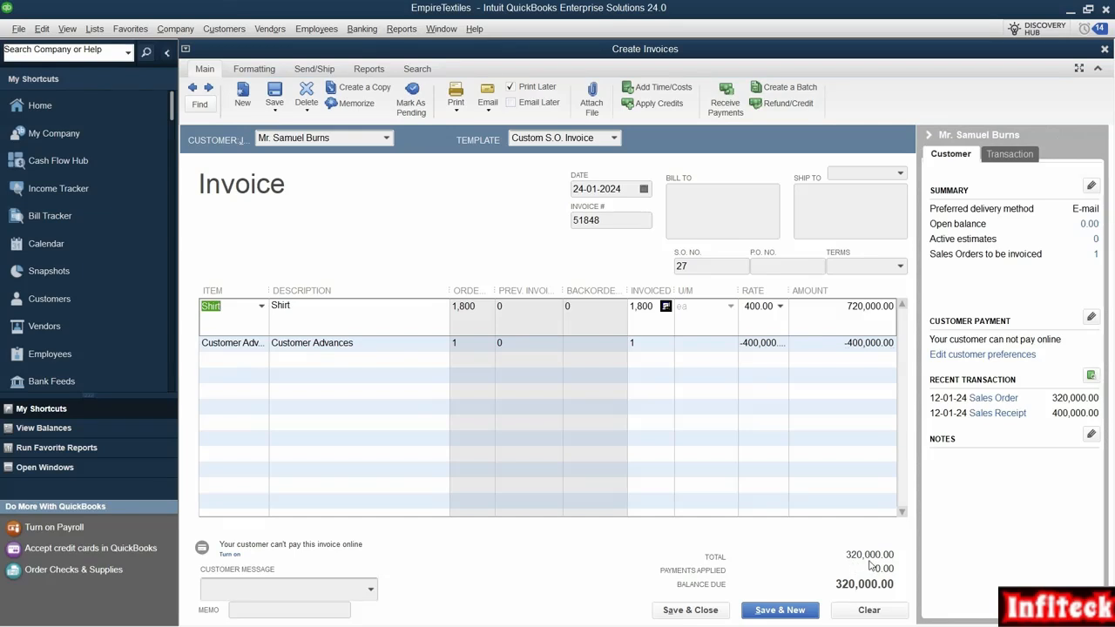
left_click(290, 611)
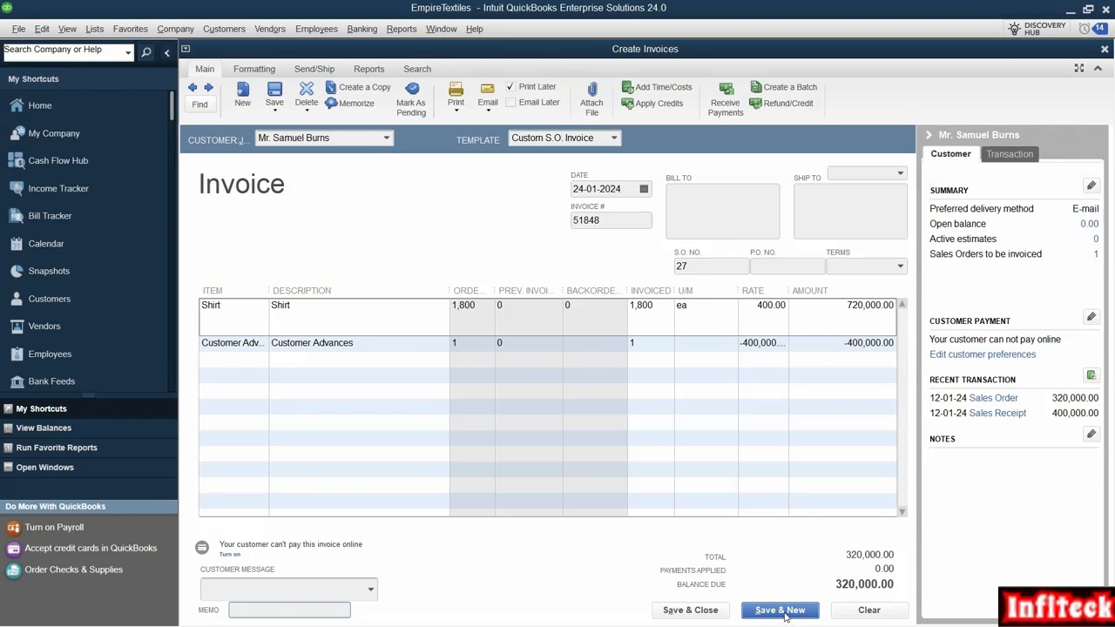
Save the customer's 24-01-2024 invoice and go back to the saved record
left_click(780, 611)
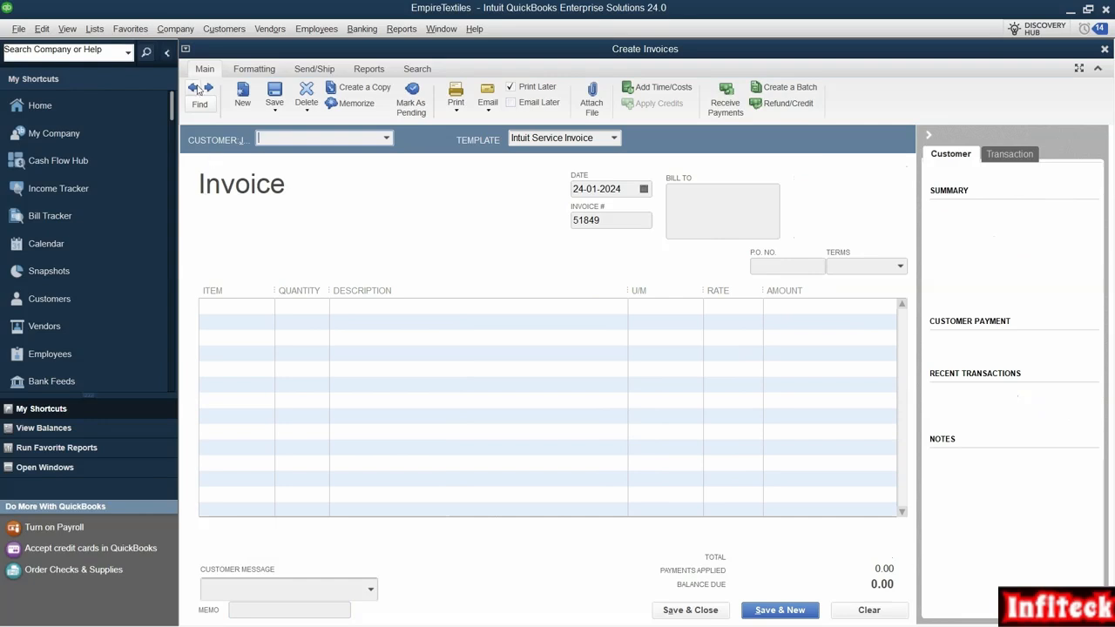
left_click(194, 88)
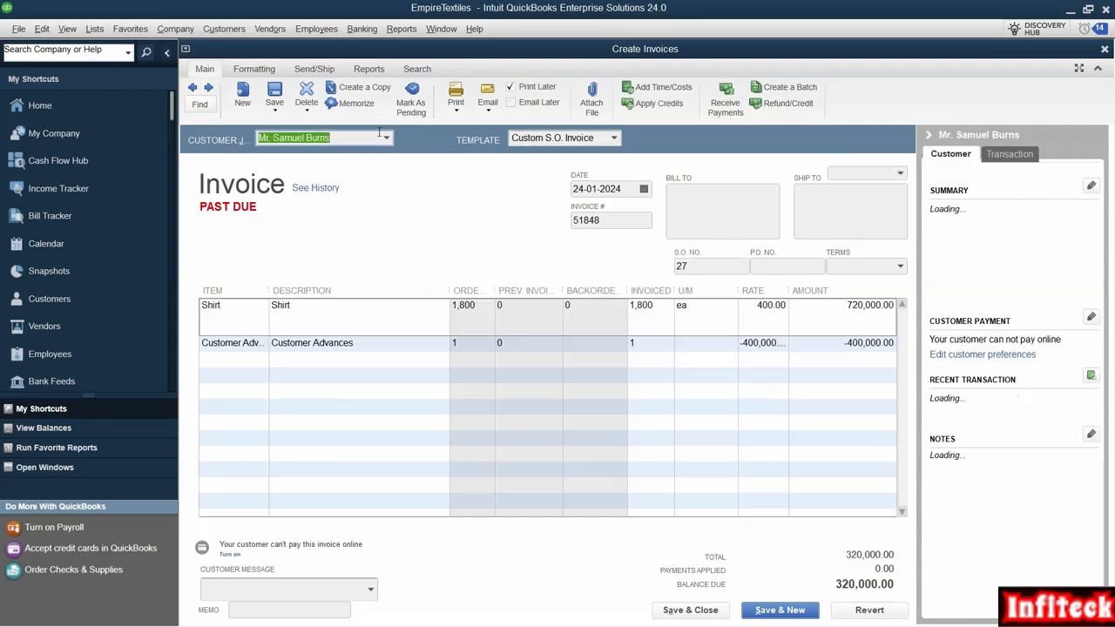
Examine the saved invoice's transaction journal with the Class and Sales Price columns collapsed, and close it without memorizing the report
left_click(378, 70)
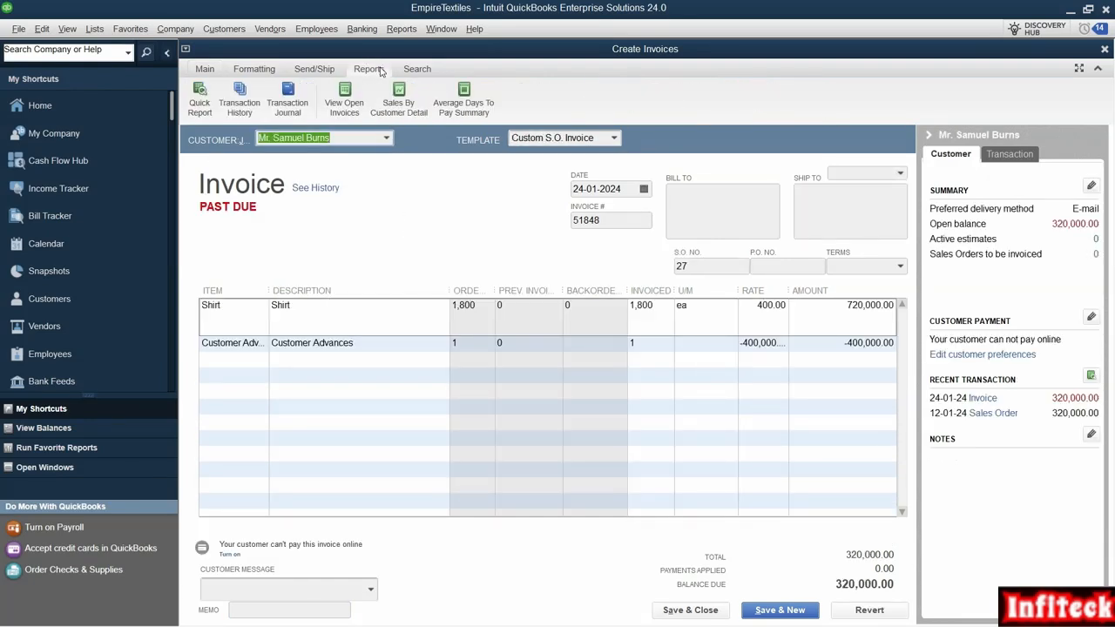
left_click(286, 102)
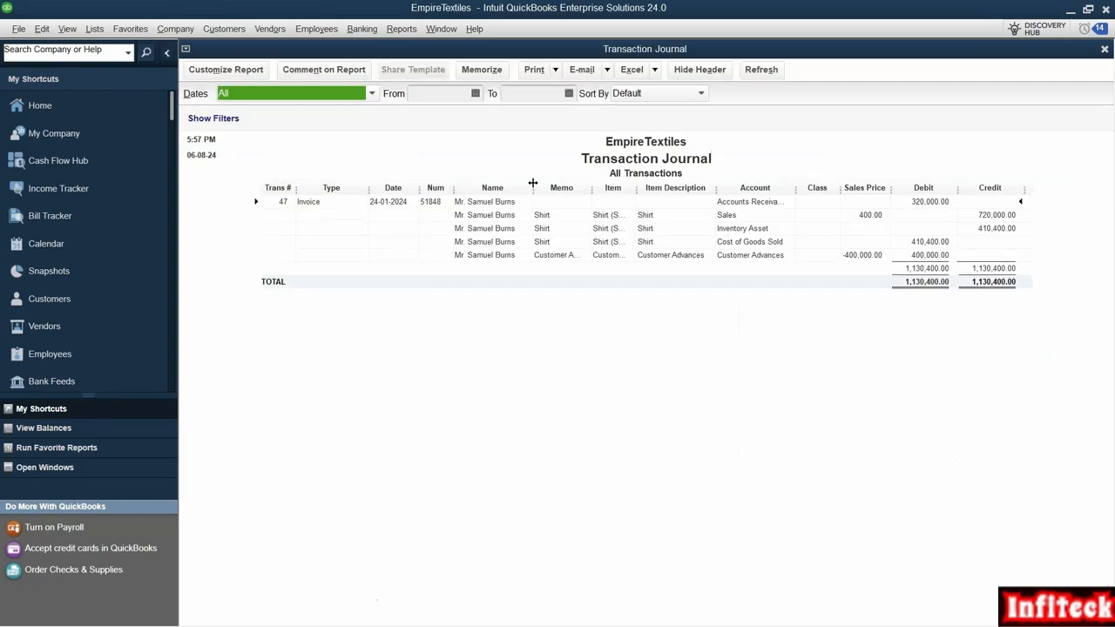
left_click_drag(891, 191, 823, 188)
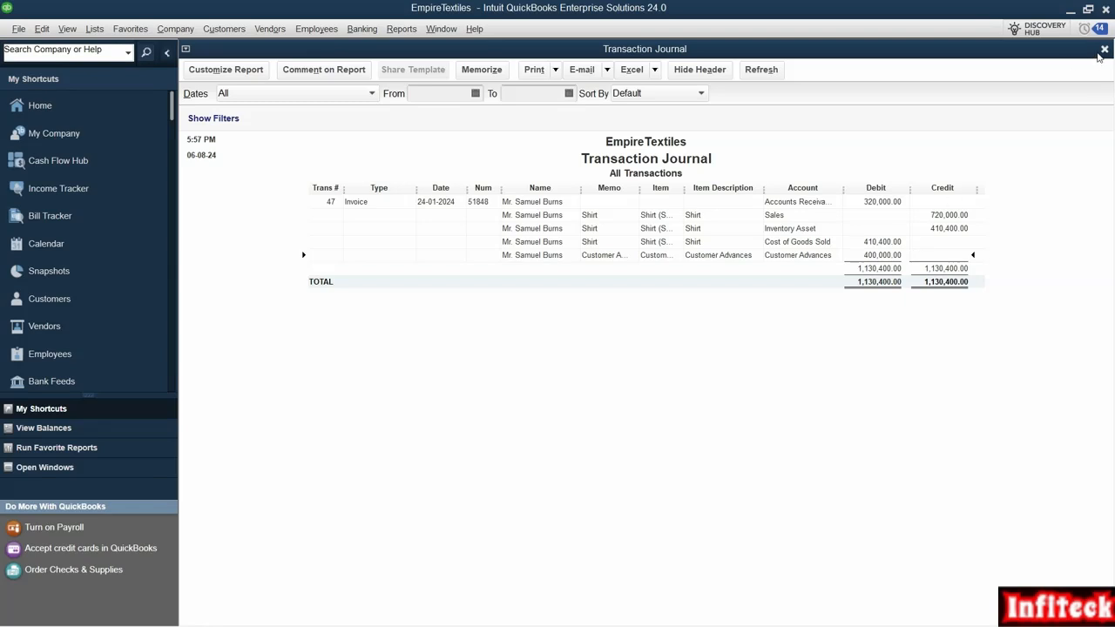
left_click(1104, 49)
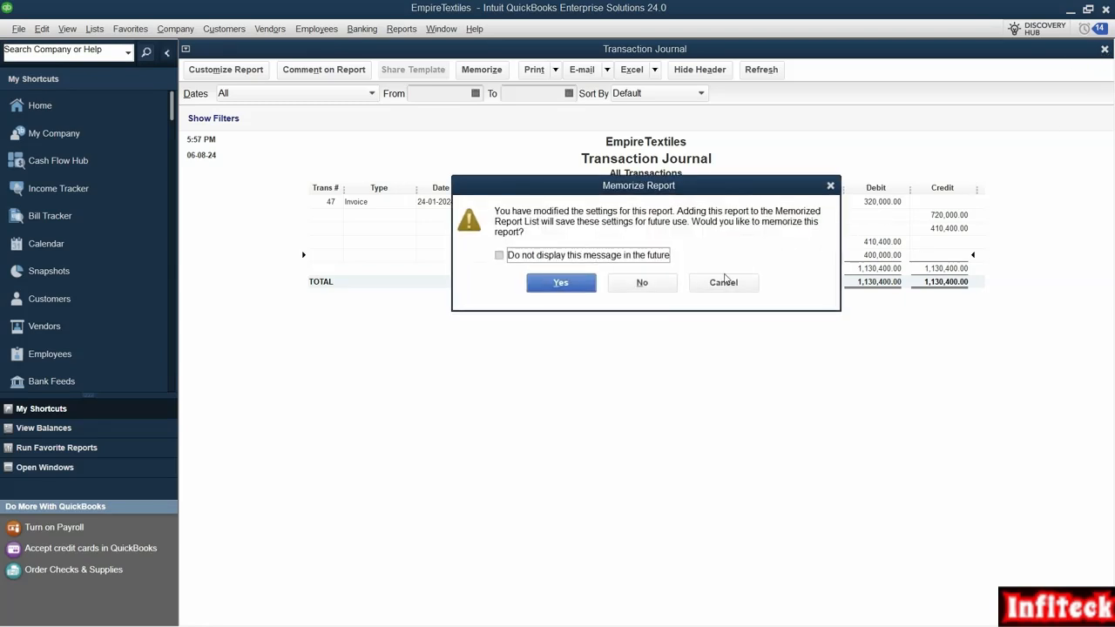
left_click(644, 283)
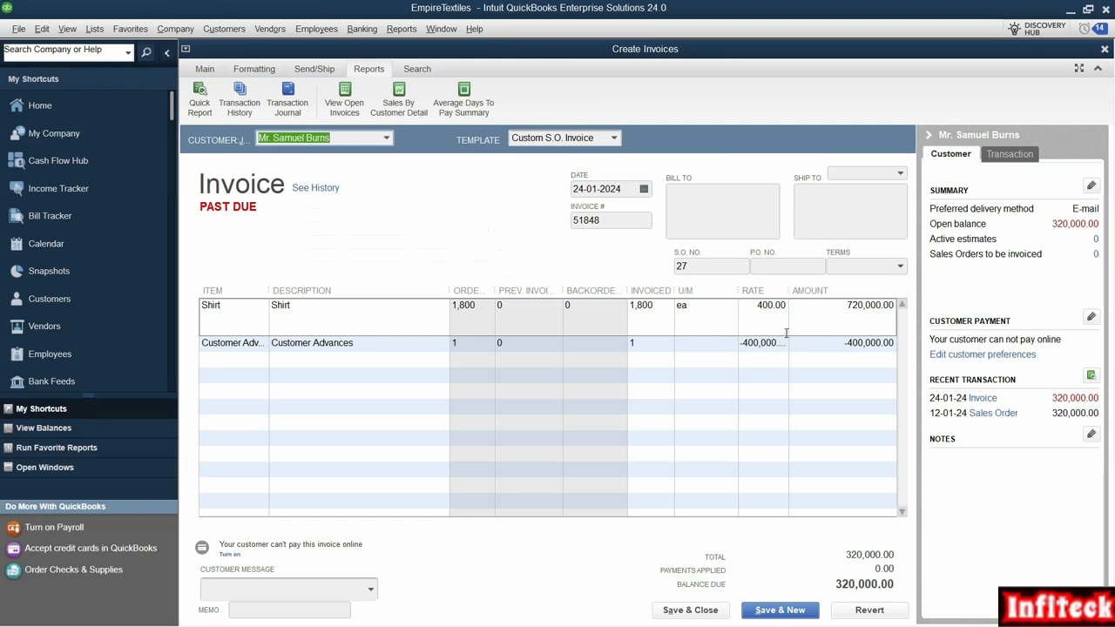